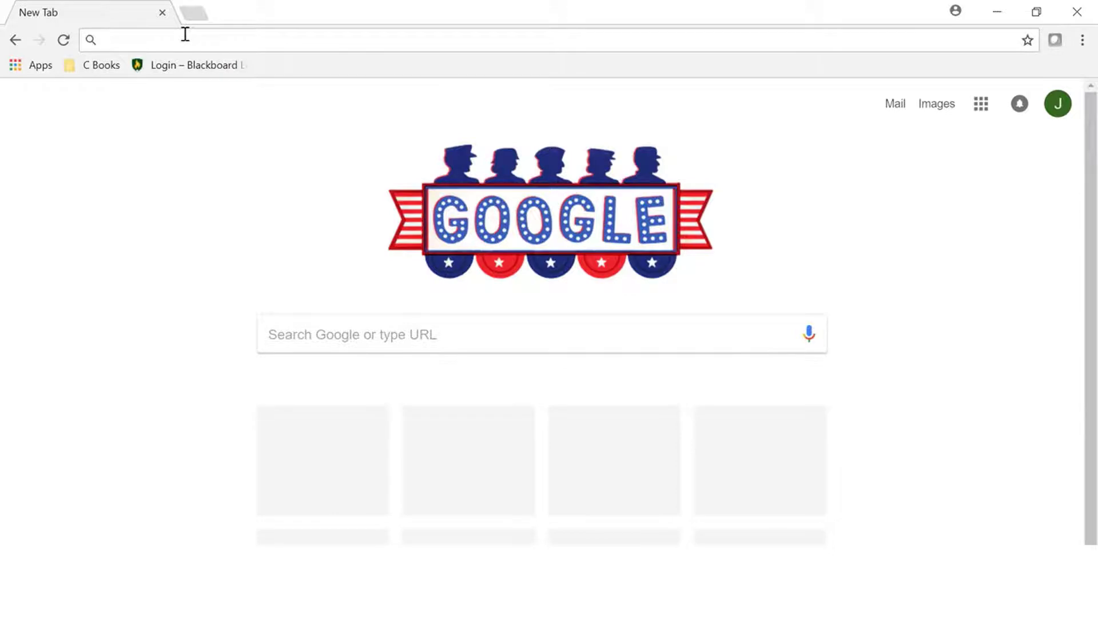
type("code")
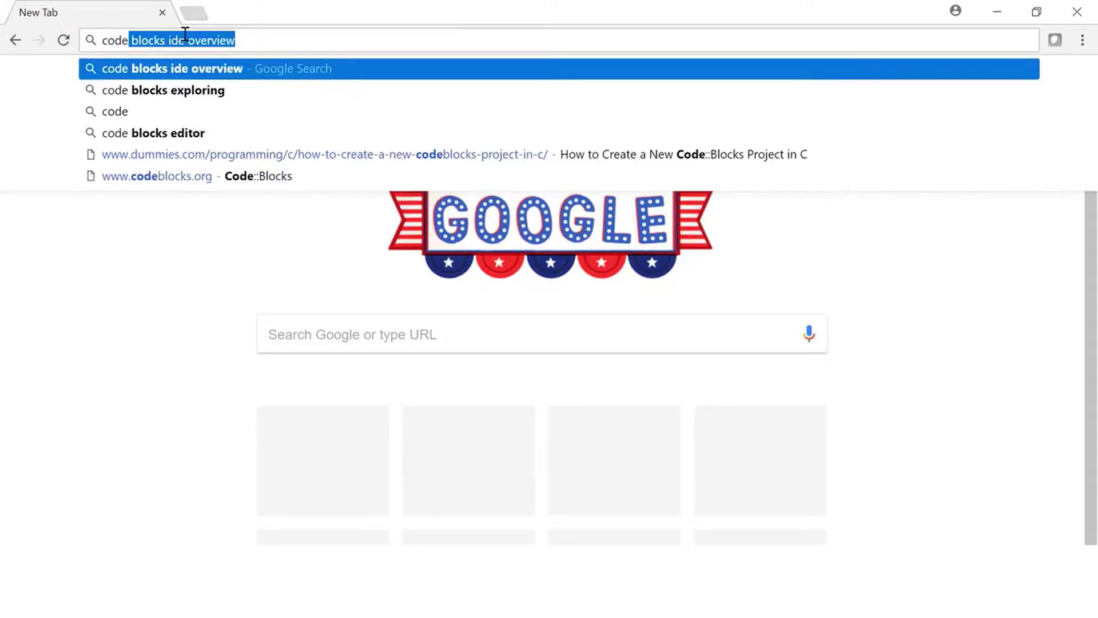
type("bloc")
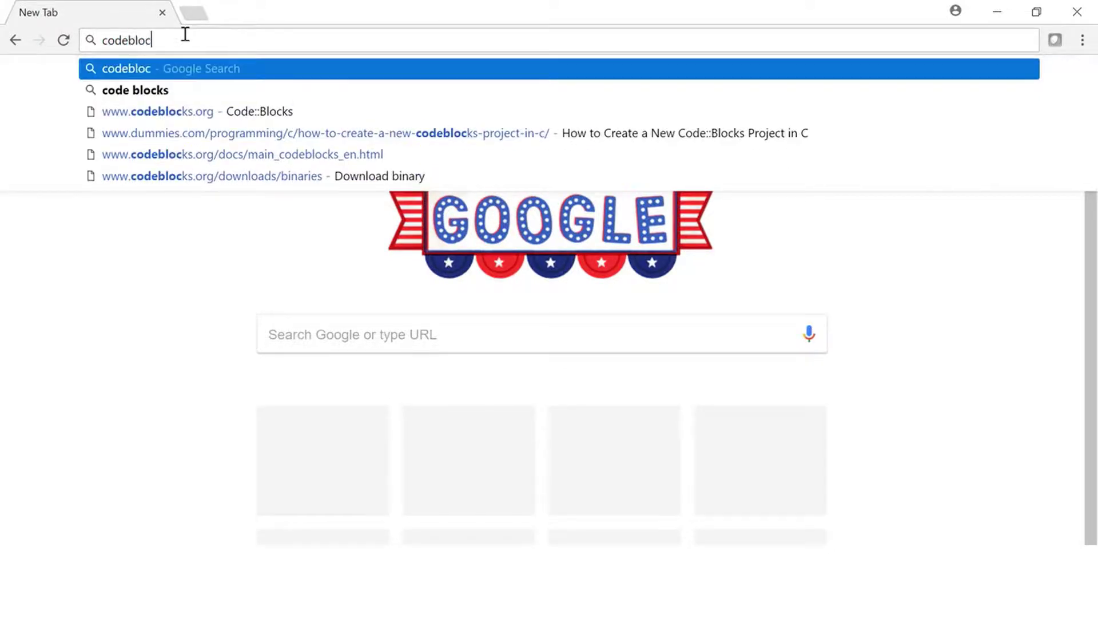
key("BackSpace")
key("BackSpace")
key("Down")
key("Down")
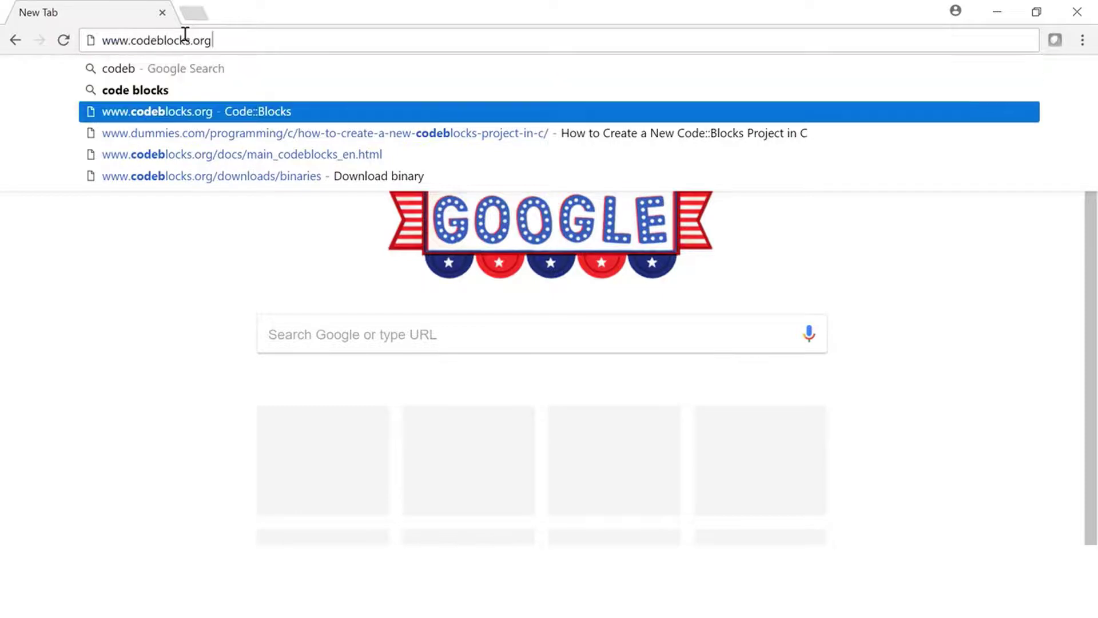
key("Return")
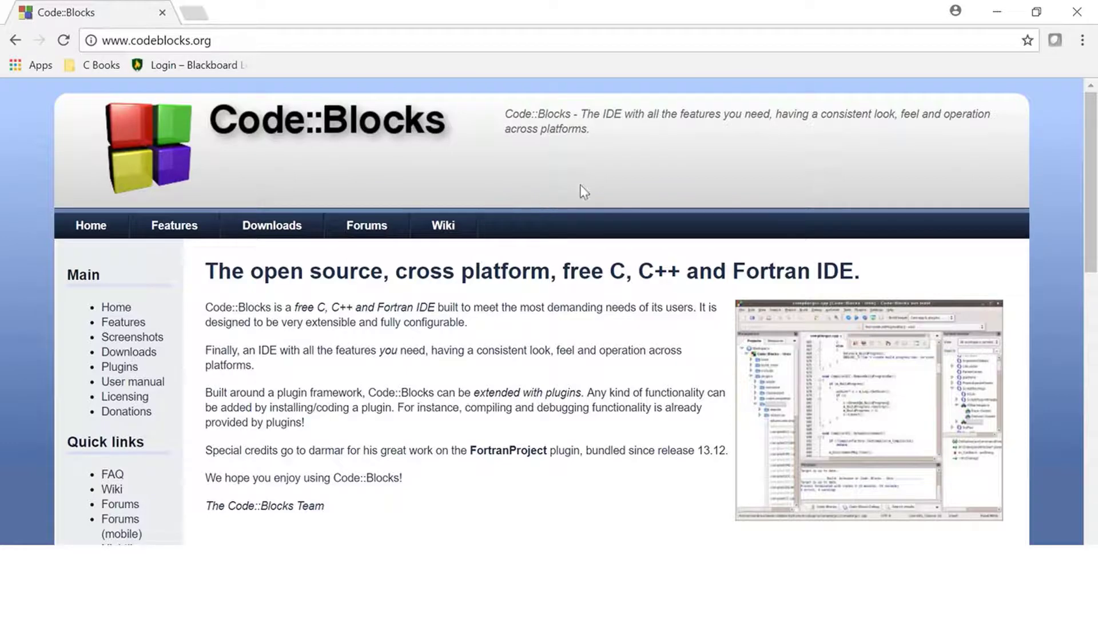
left_click(282, 232)
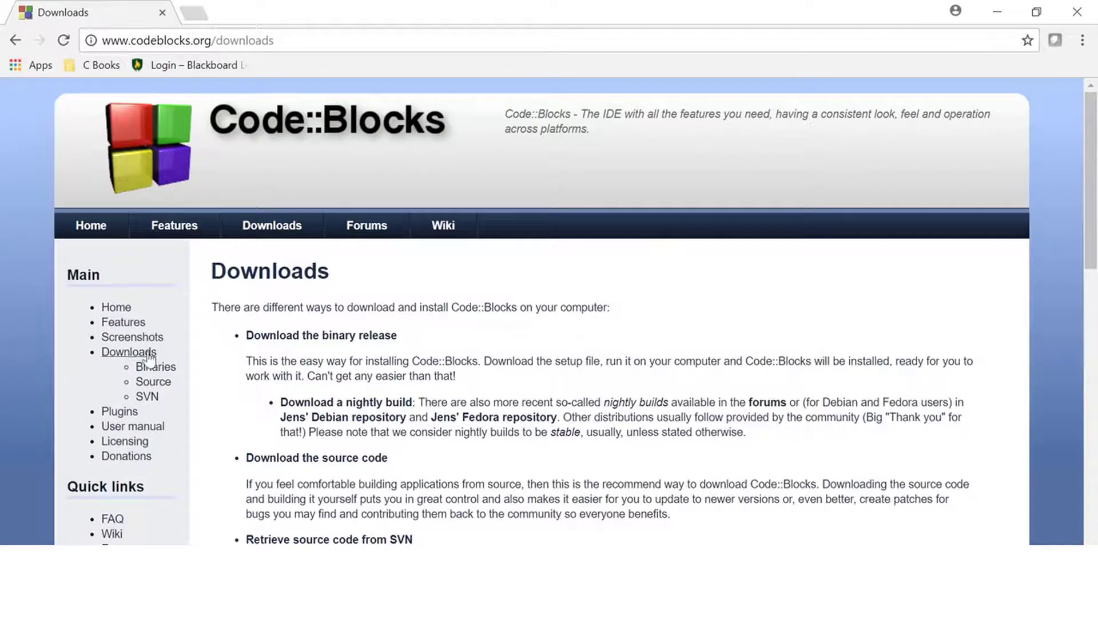
left_click(155, 369)
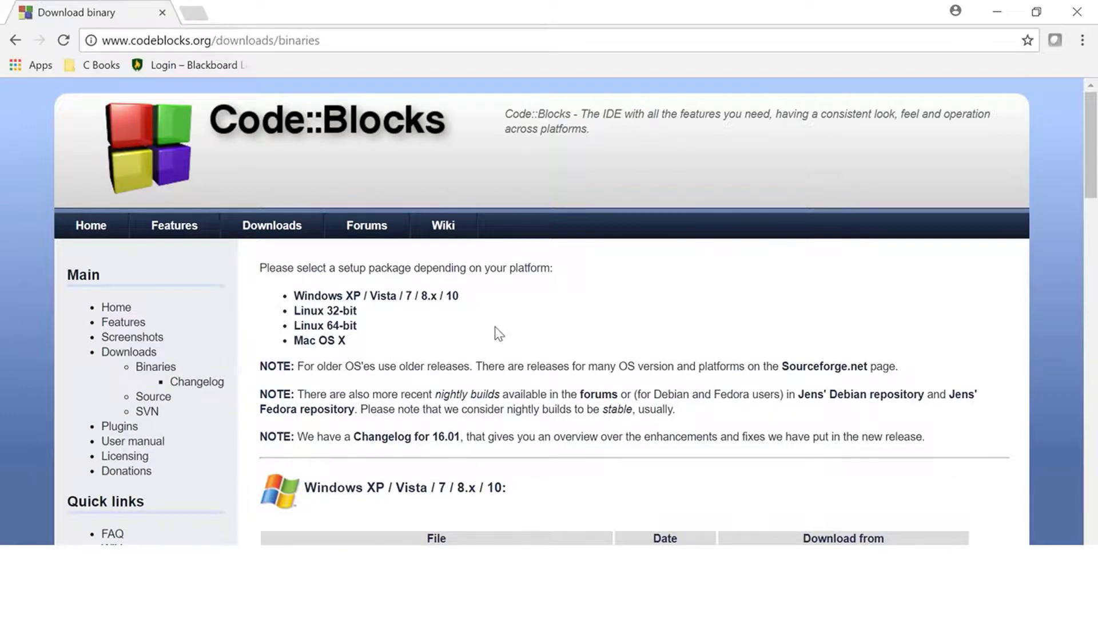
- Examine the Code::Blocks 16.01 setup packages offered for Windows, Linux 32-bit and Linux 64-bit
scroll(499, 334, "down", 1)
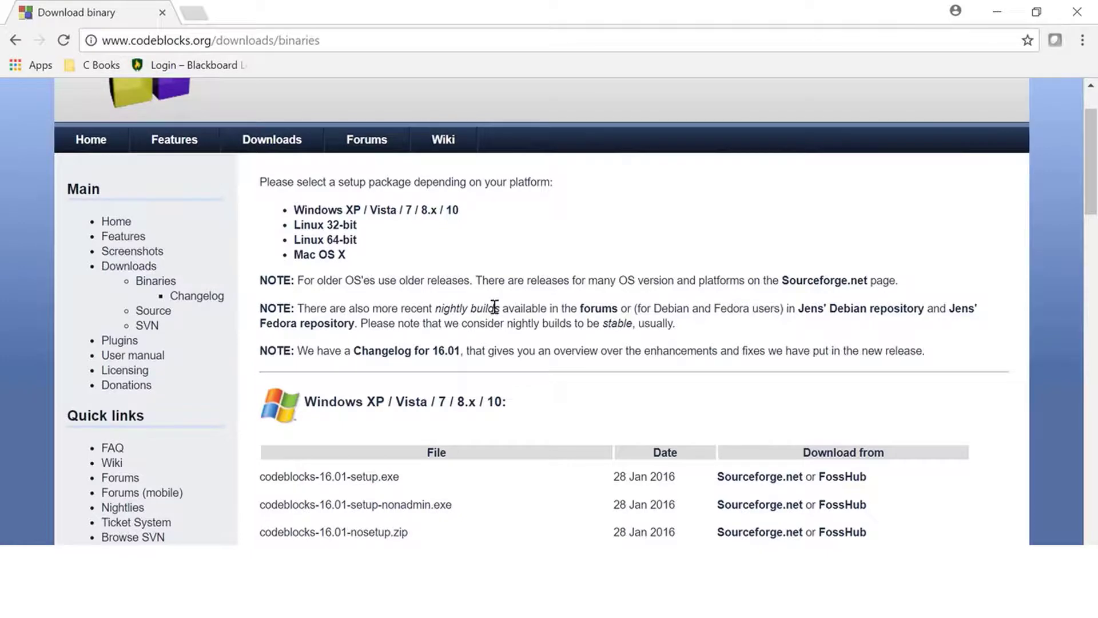
scroll(495, 307, "down", 1)
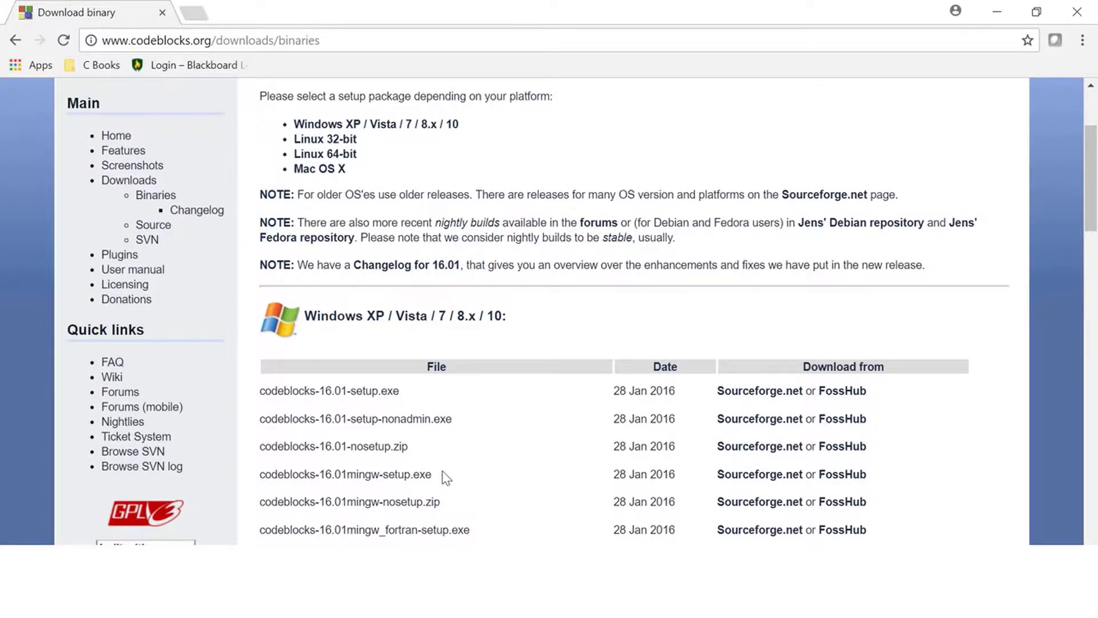
scroll(449, 479, "down", 5)
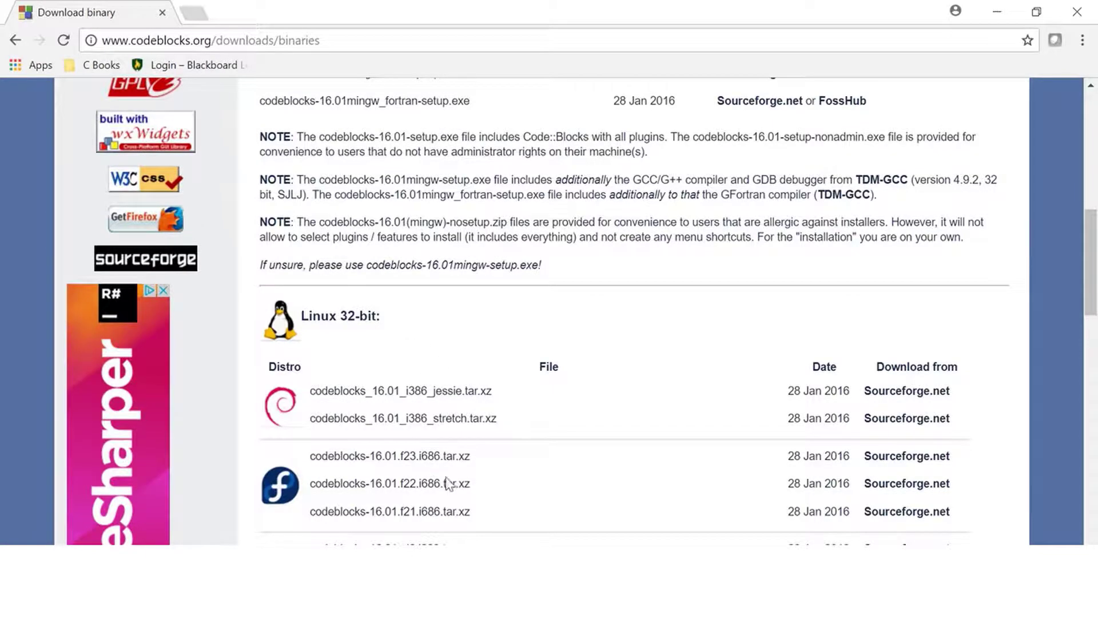
scroll(474, 493, "down", 1)
scroll(474, 493, "down", 4)
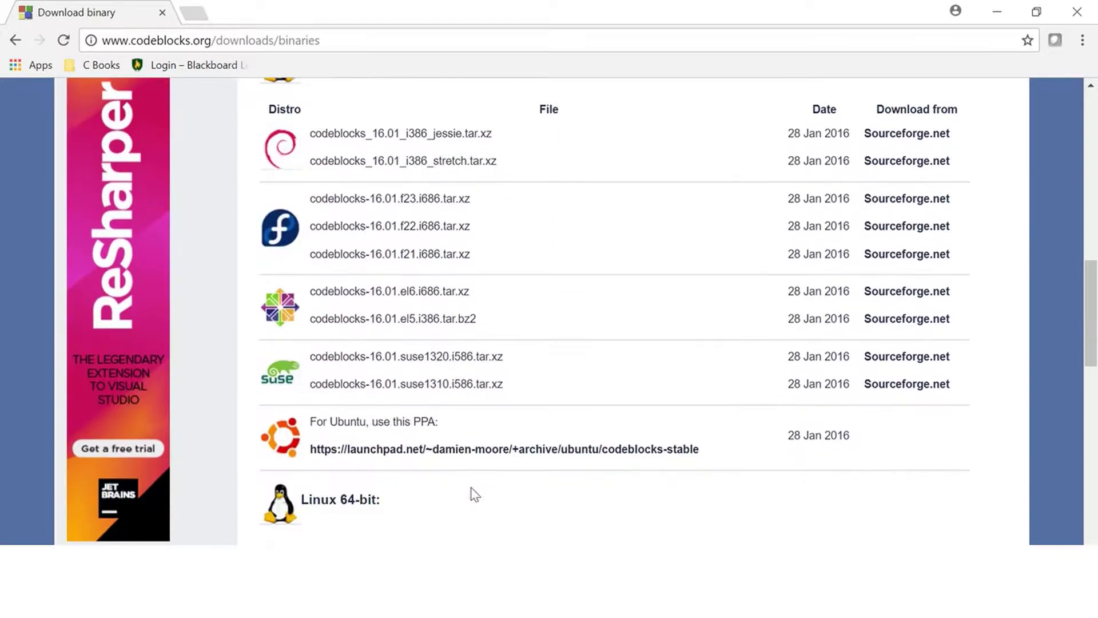
scroll(473, 492, "up", 3)
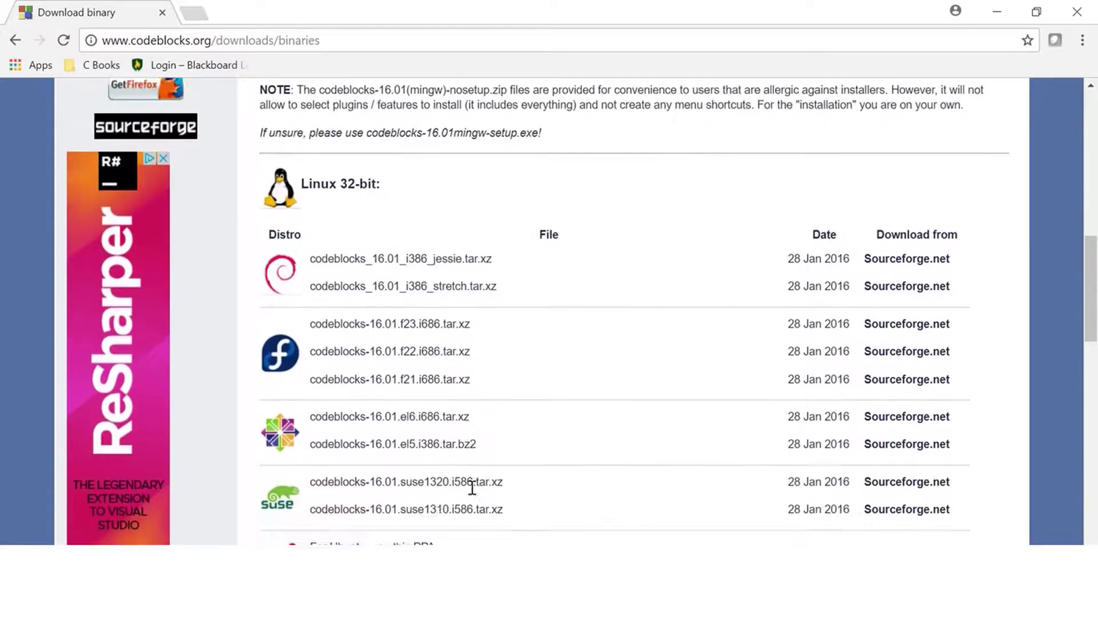
scroll(473, 486, "down", 3)
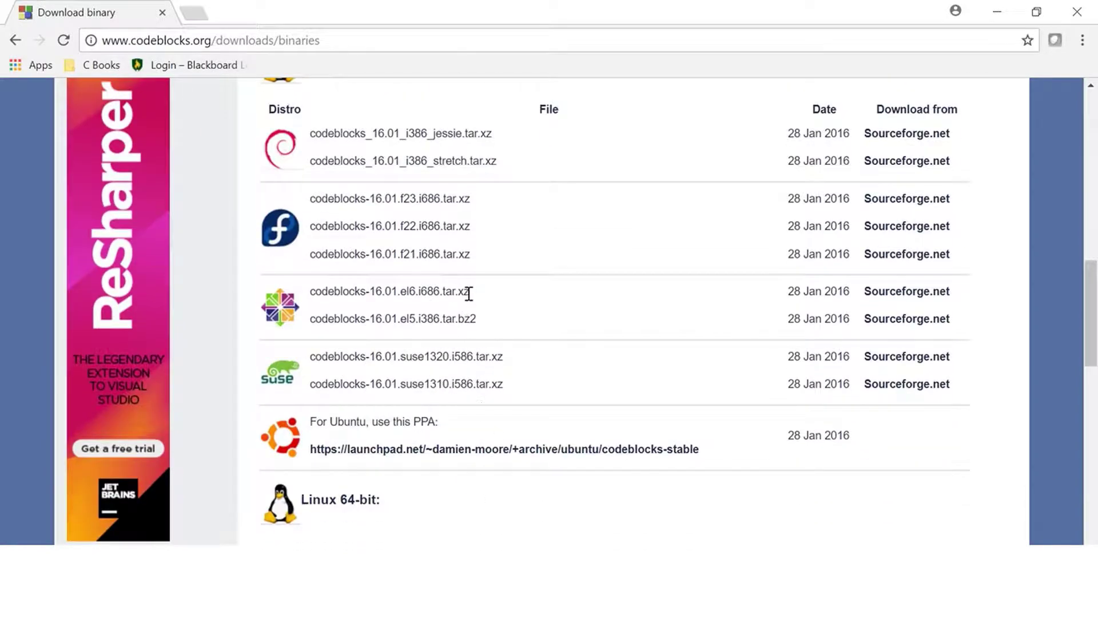
scroll(515, 352, "down", 5)
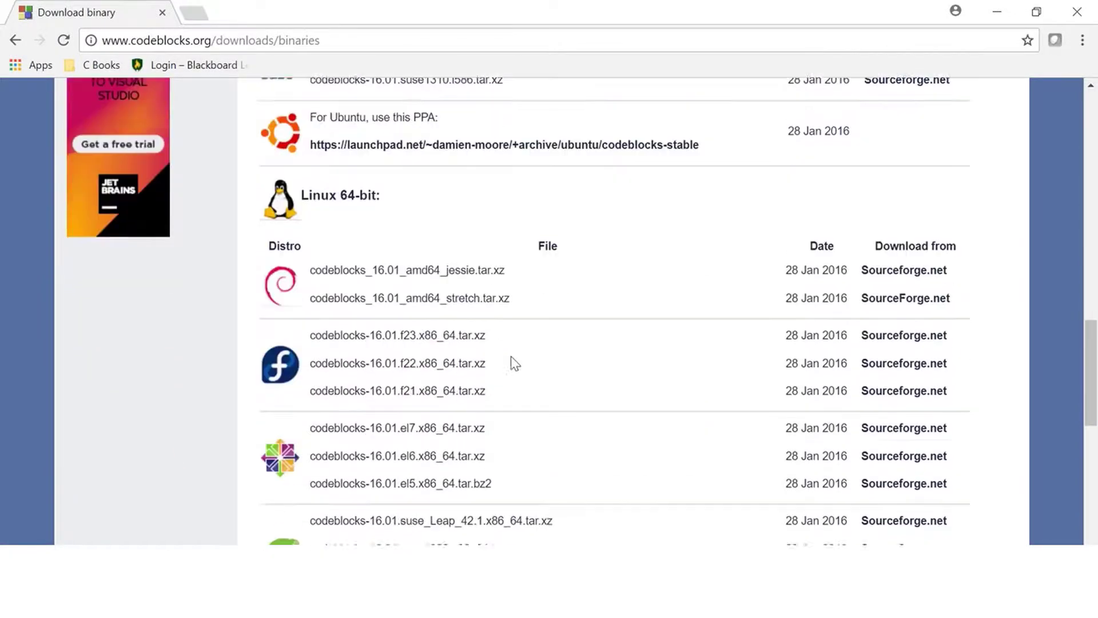
scroll(509, 370, "down", 1)
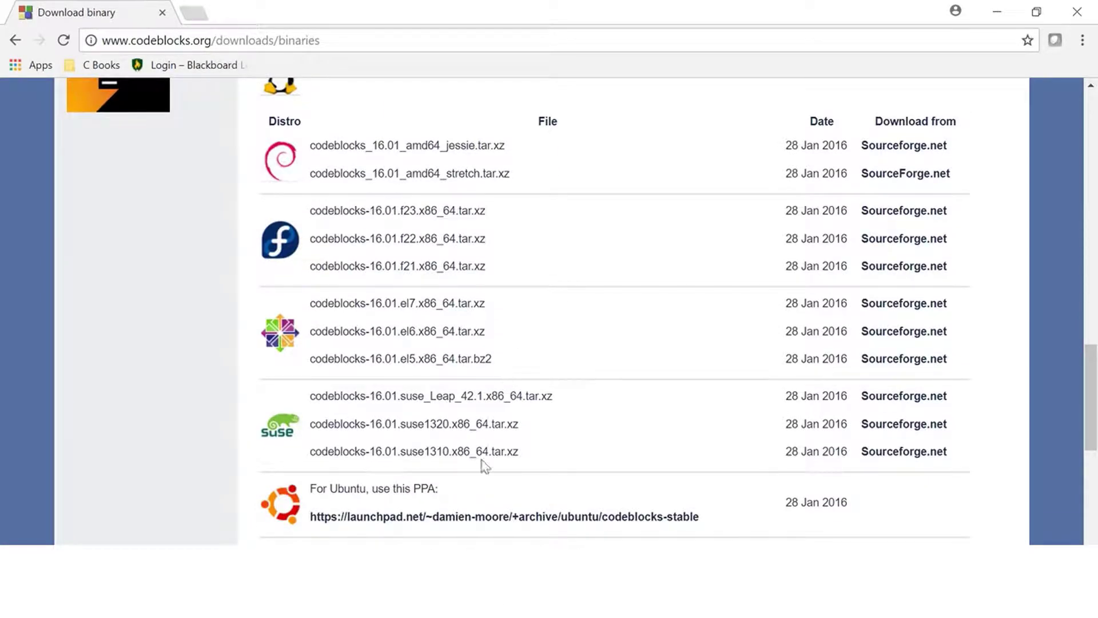
scroll(411, 474, "up", 15)
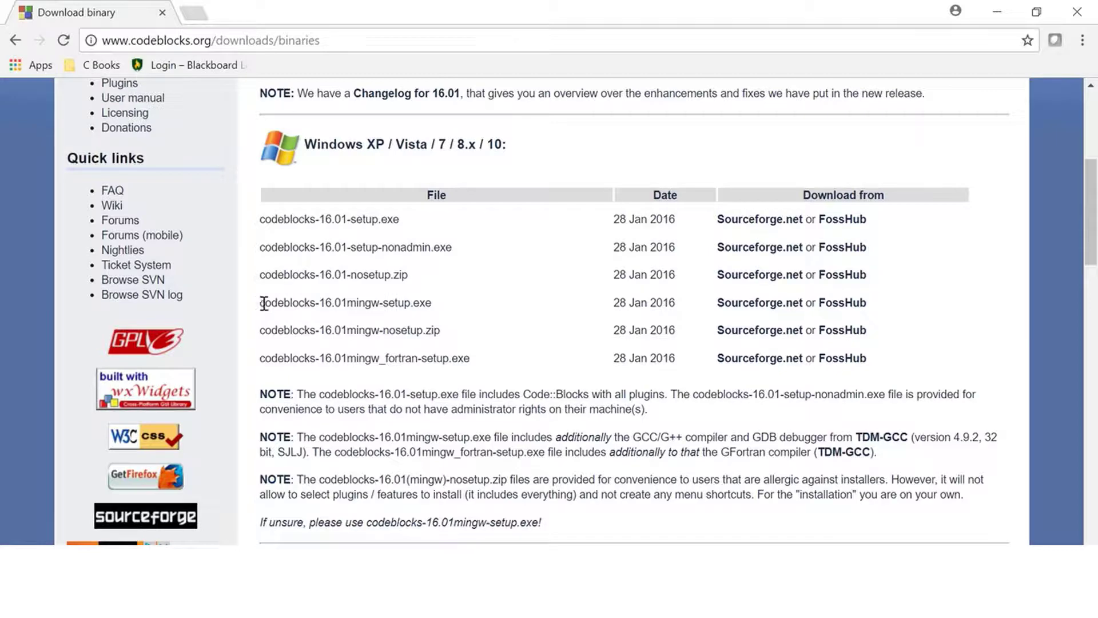
- Download codeblocks-16.01mingw-setup.exe from Sourceforge.net and save it in the Downloads folder
left_click_drag(263, 304, 451, 305)
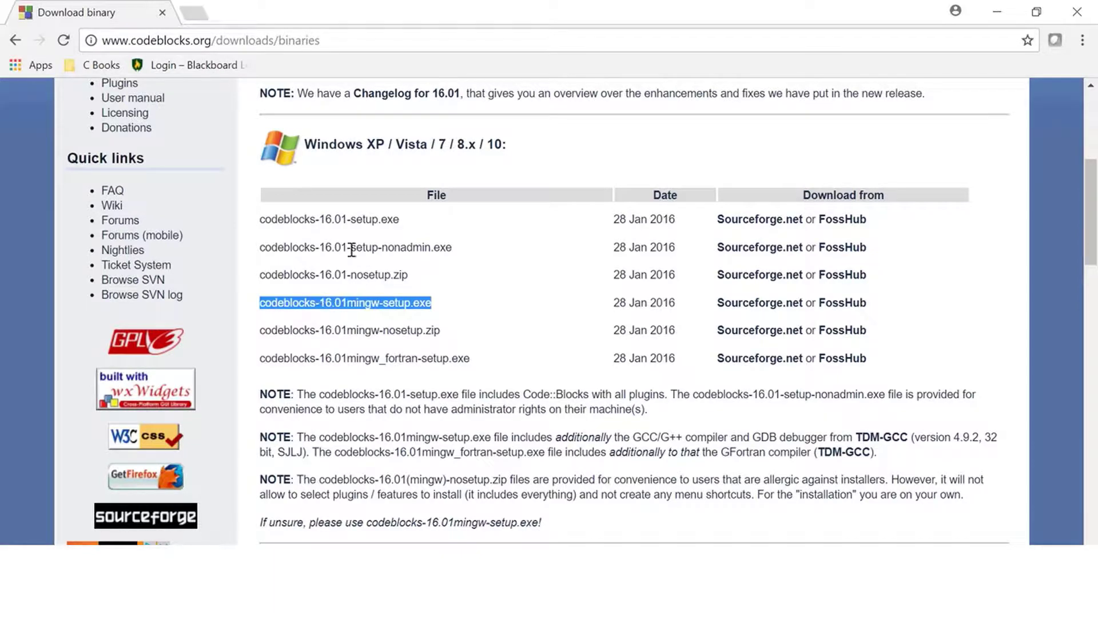
left_click(750, 307)
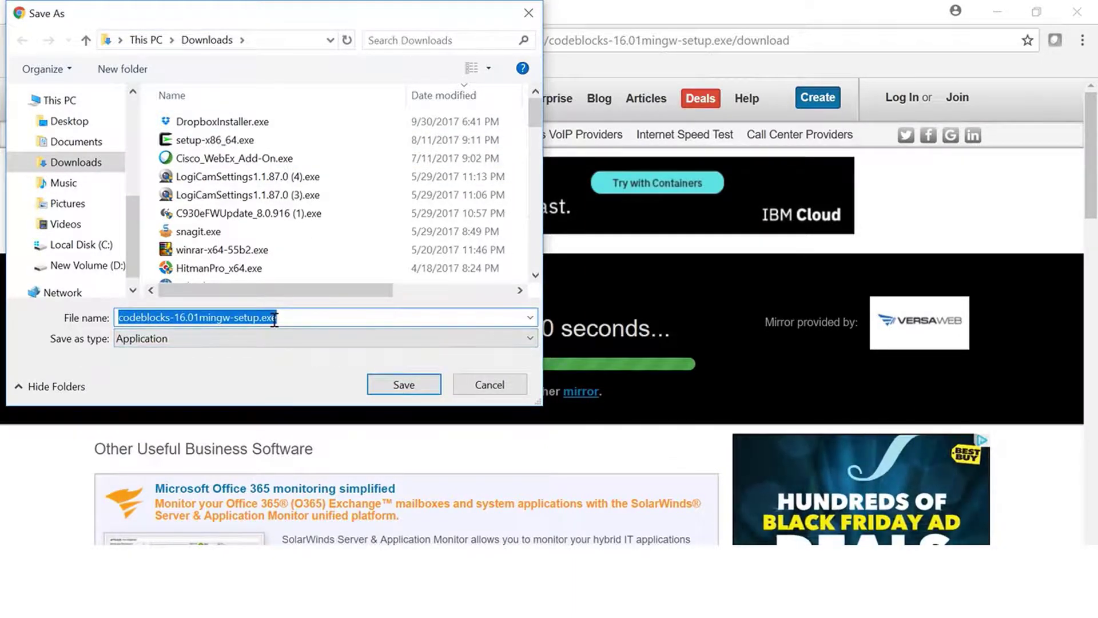
left_click(404, 385)
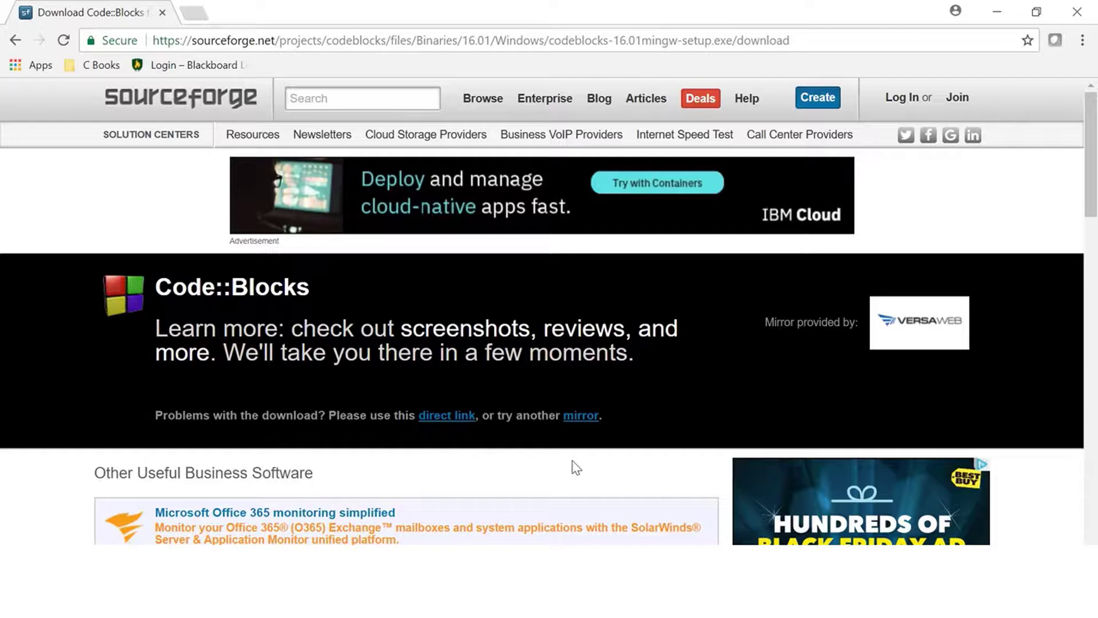
- Minimize the browser, run codeblocks-16.01mingw-setup.exe from the Downloads folder and minimize the folder window
left_click(1001, 11)
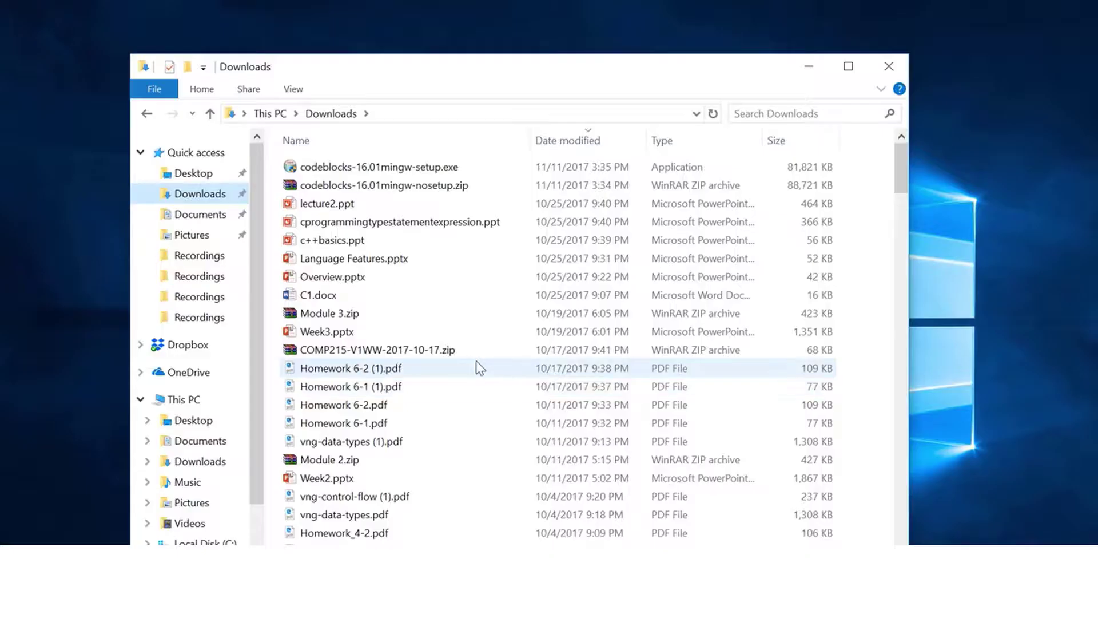
double_click(376, 168)
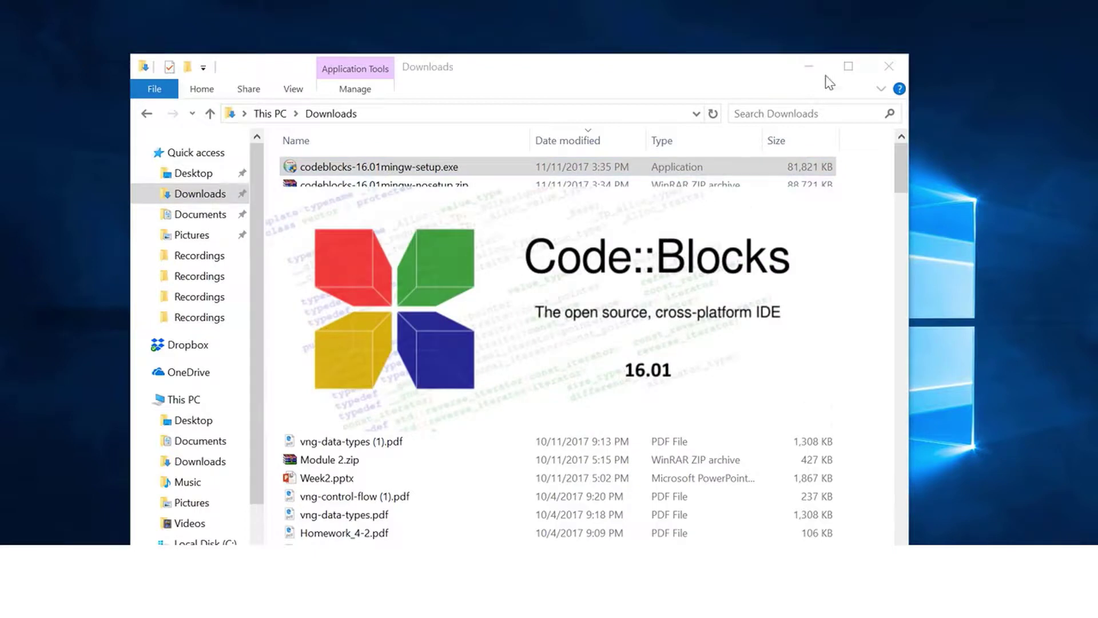
left_click(809, 66)
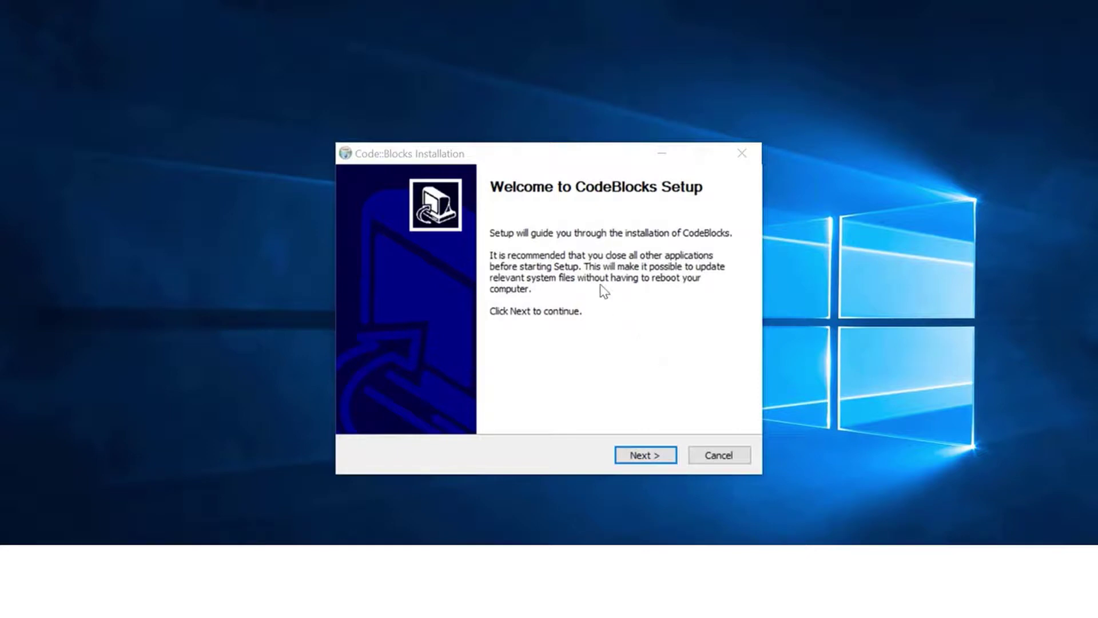
- Continue past the setup welcome page, look through the license terms and accept the agreement
left_click(643, 456)
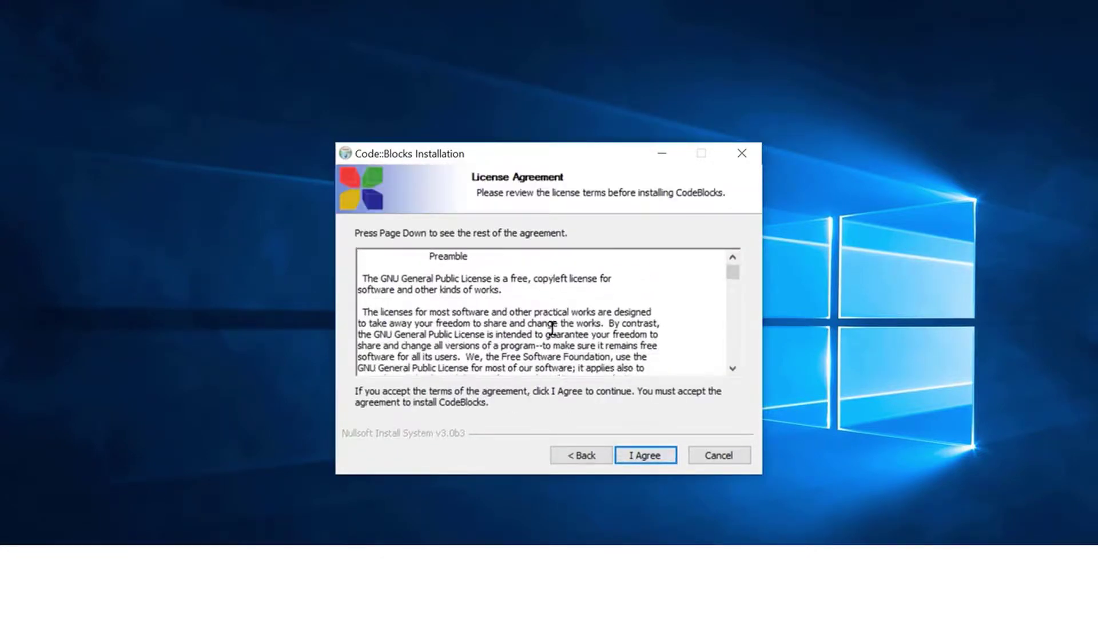
scroll(532, 326, "down", 15)
scroll(671, 344, "down", 10)
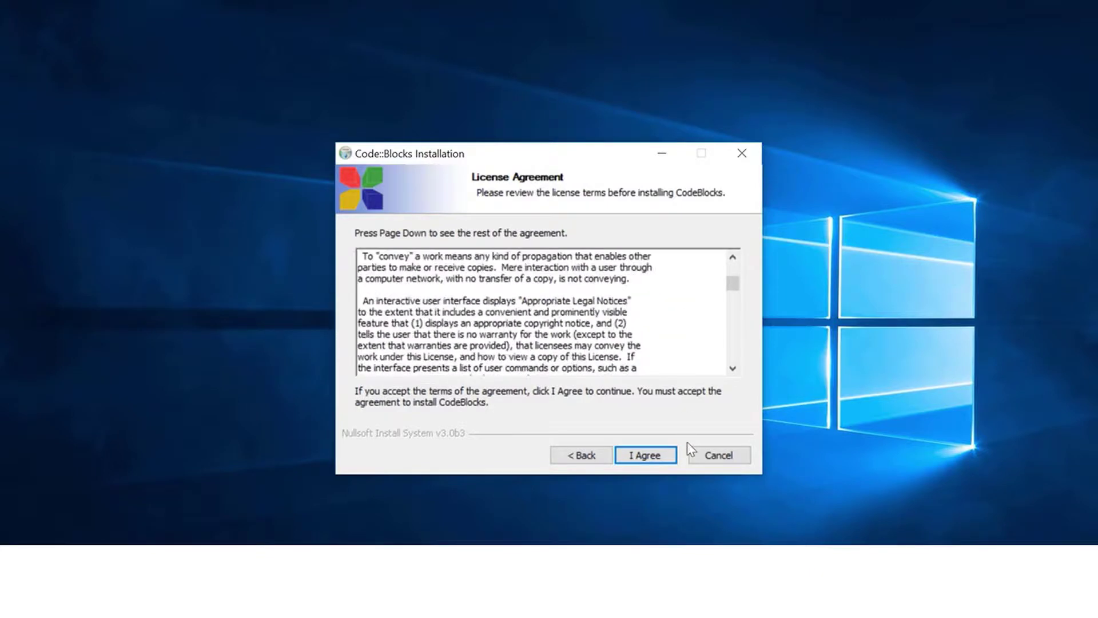
left_click(644, 456)
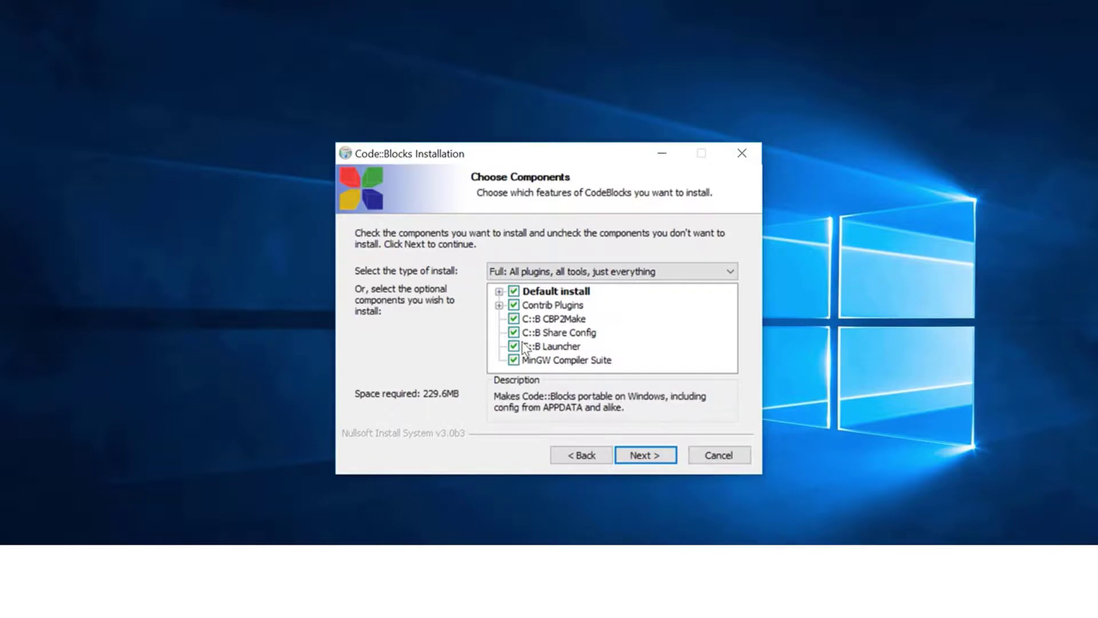
- Install CodeBlocks with the Full component selection into C:\Program Files (x86)\CodeBlocks
left_click(499, 306)
left_click(500, 292)
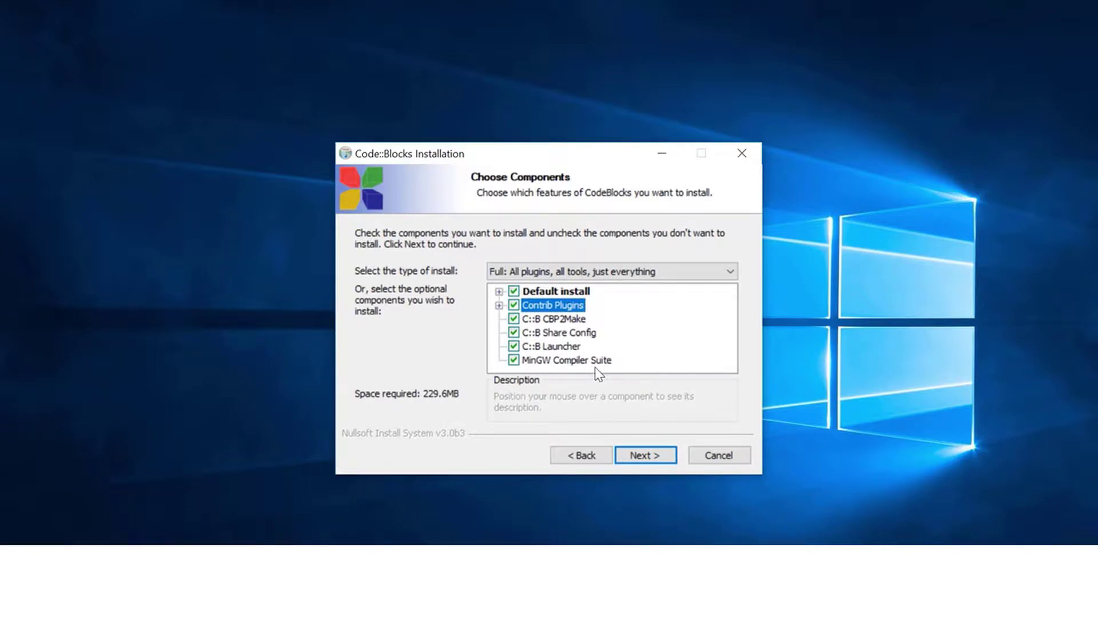
left_click(639, 456)
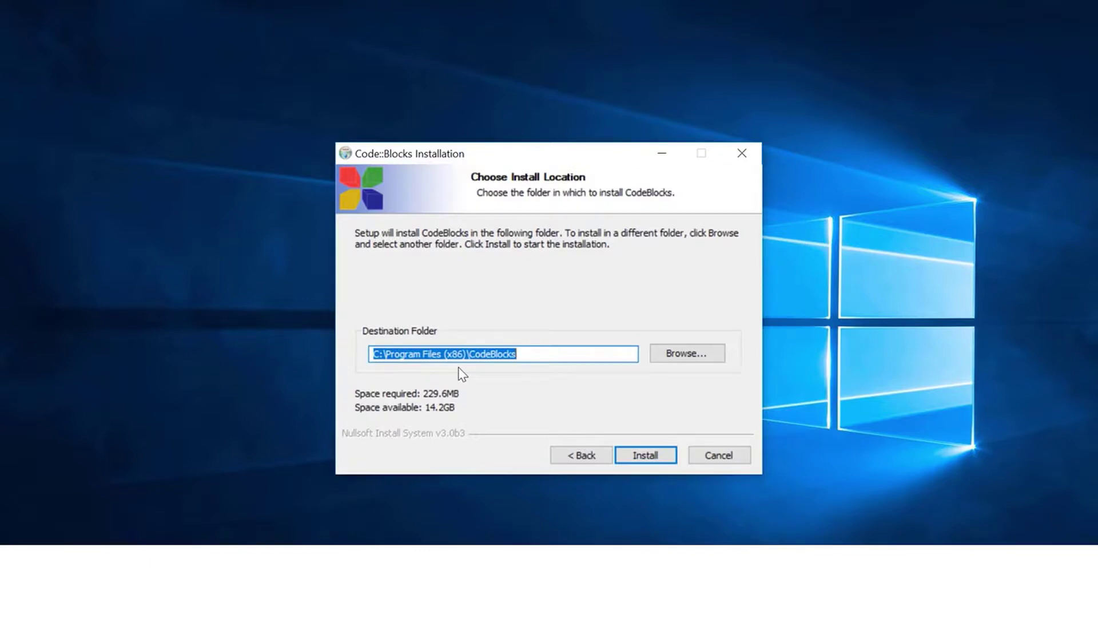
left_click(654, 457)
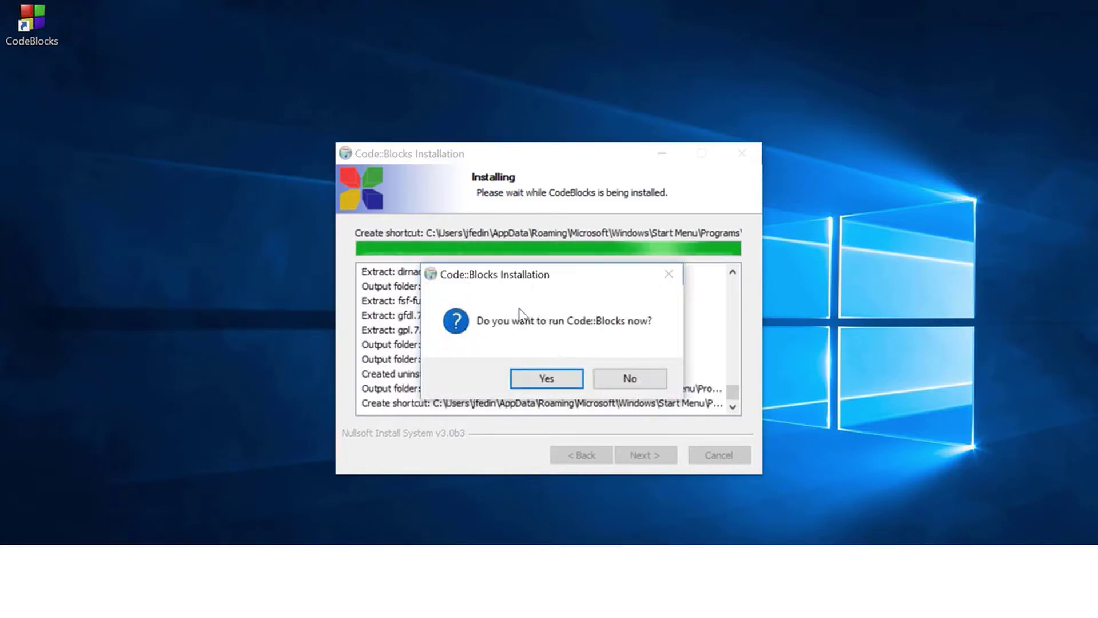
- Run Code::Blocks from the installer and accept GNU GCC Compiler as the default compiler
left_click(558, 380)
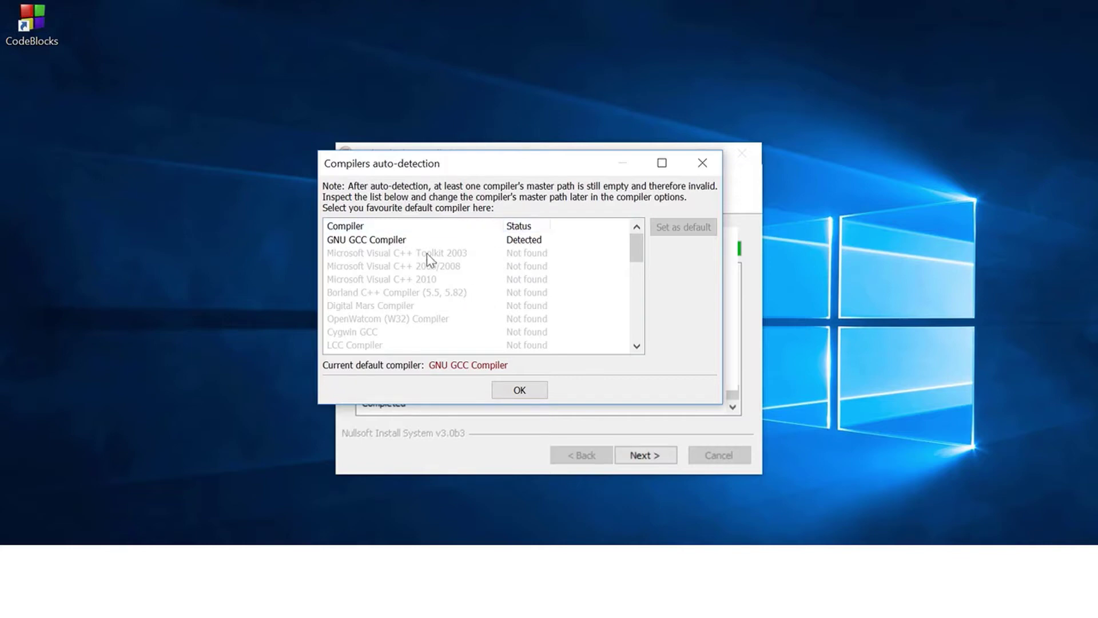
left_click(522, 390)
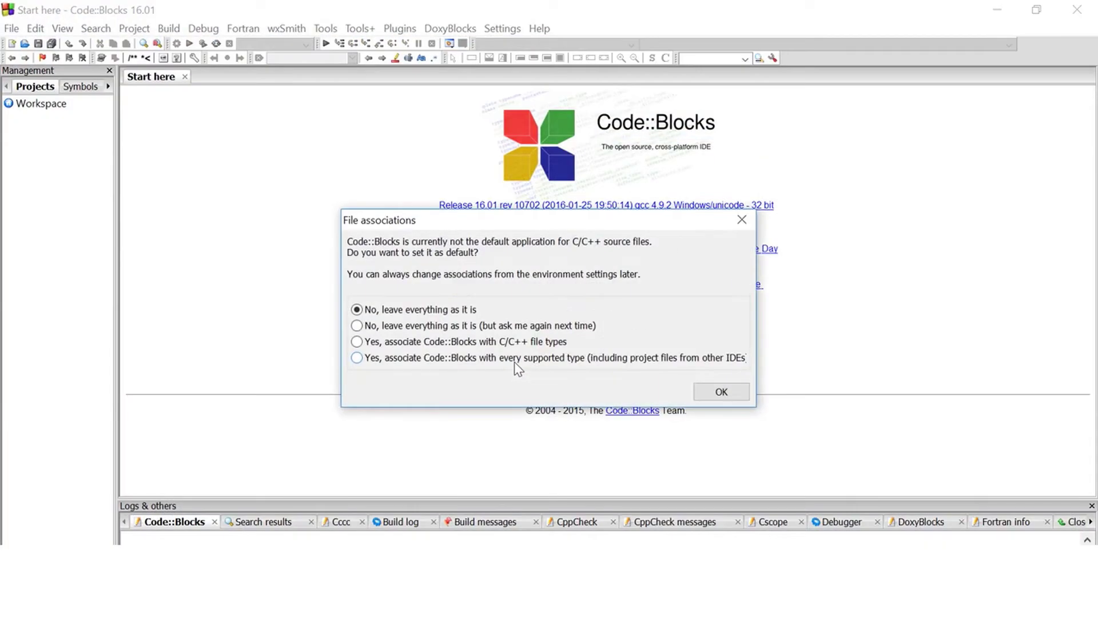